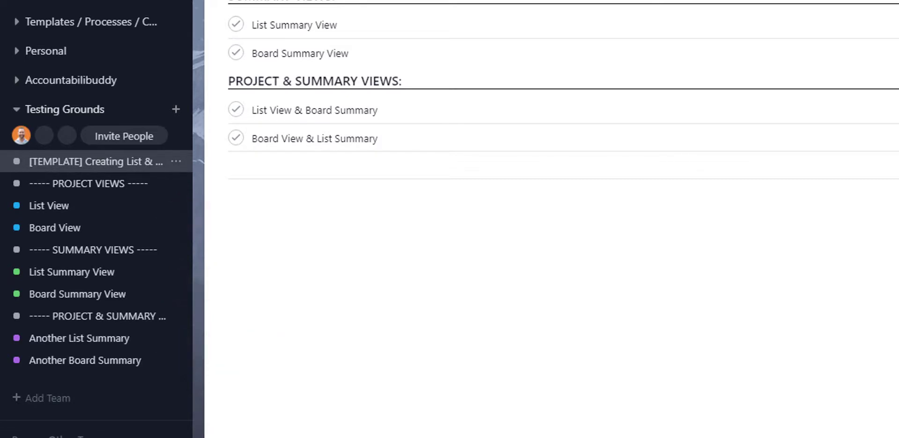
# Step: Expand the Executive team's projects and open the List View project under Testing Grounds
pyautogui.click(16, 236)
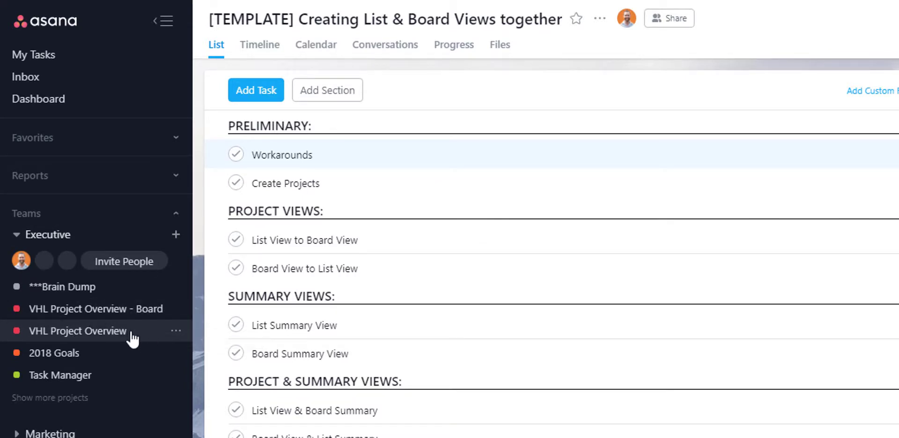
pyautogui.scroll(-4, 121, 187)
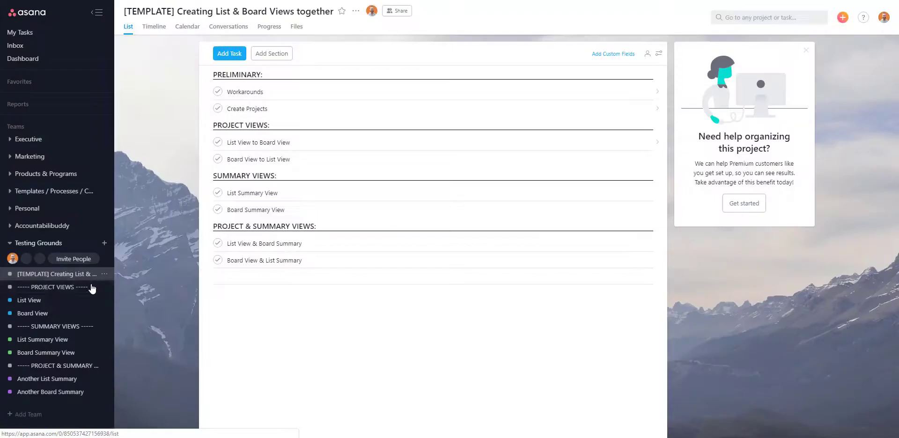
pyautogui.click(89, 243)
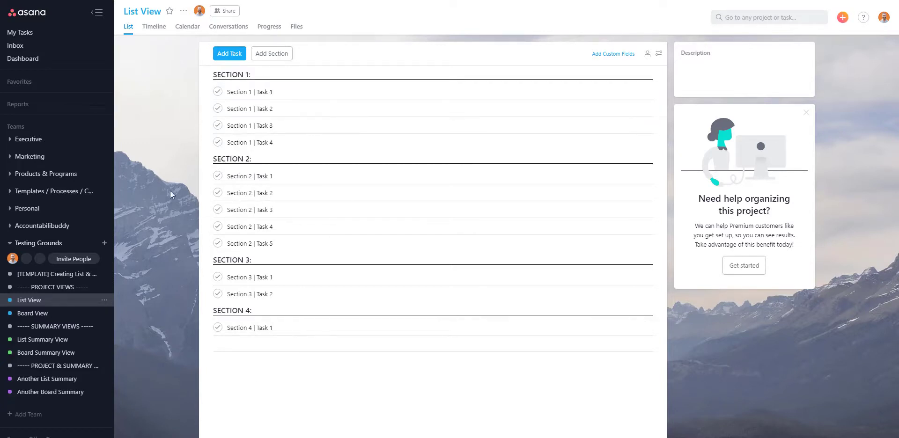
# Step: In the Board View project, name the columns SECTION 1, SECTION 2, SECTION 3 and SECTION 4
pyautogui.click(30, 314)
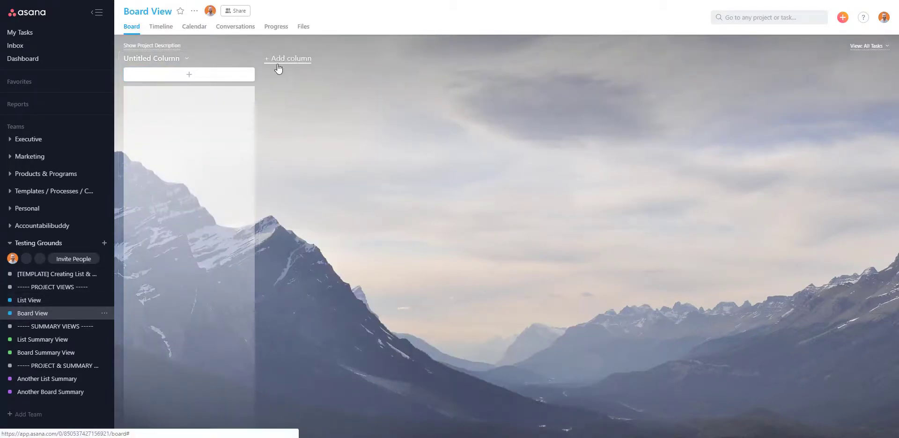
pyautogui.click(29, 300)
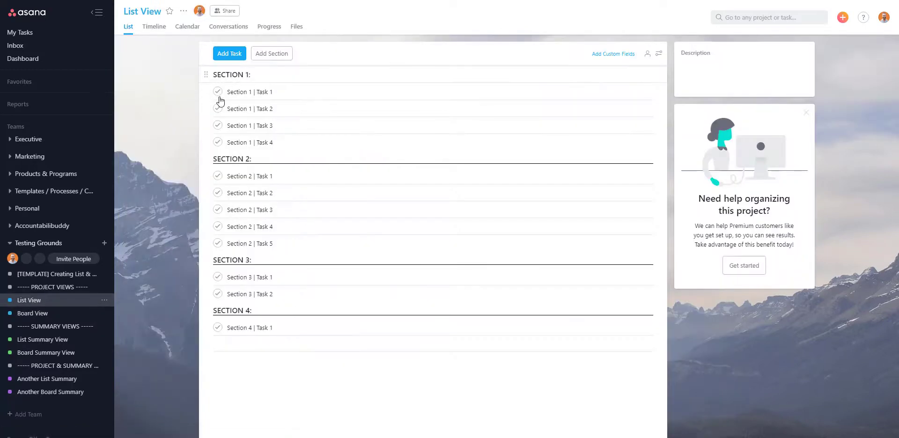
pyautogui.click(44, 312)
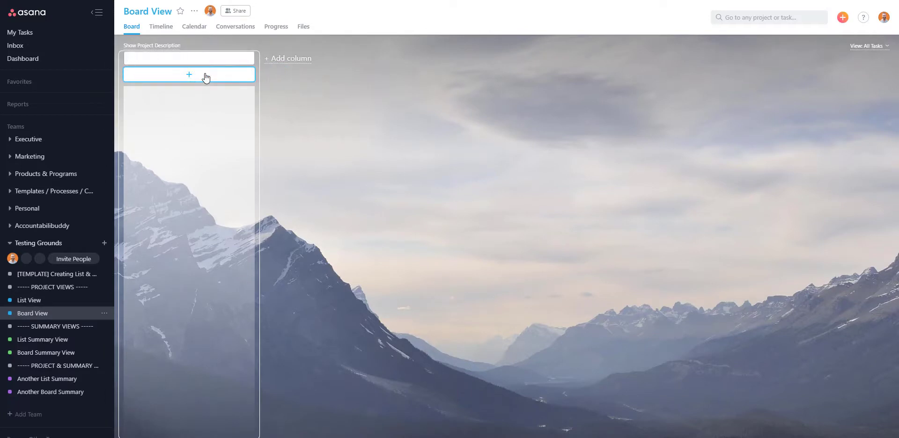
pyautogui.write('TION 1')
pyautogui.press('Return')
pyautogui.write('SECTION 2')
pyautogui.press('Return')
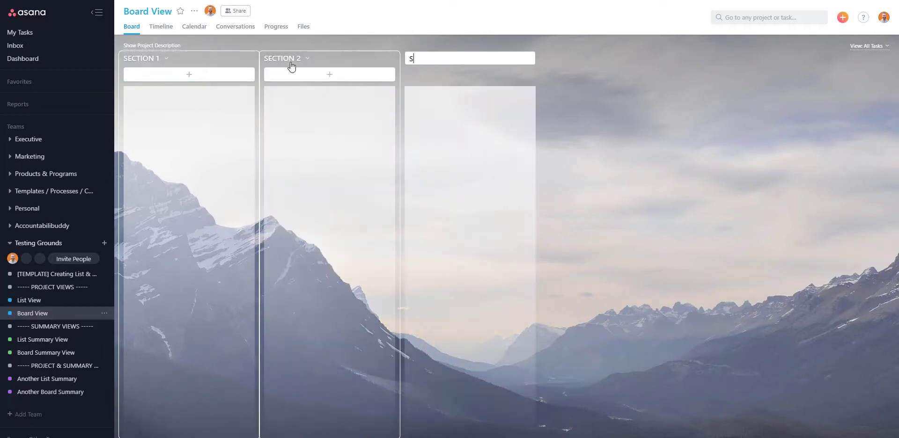
pyautogui.write('SECTION 3')
pyautogui.press('Return')
pyautogui.write('SECTION 4')
pyautogui.press('Return')
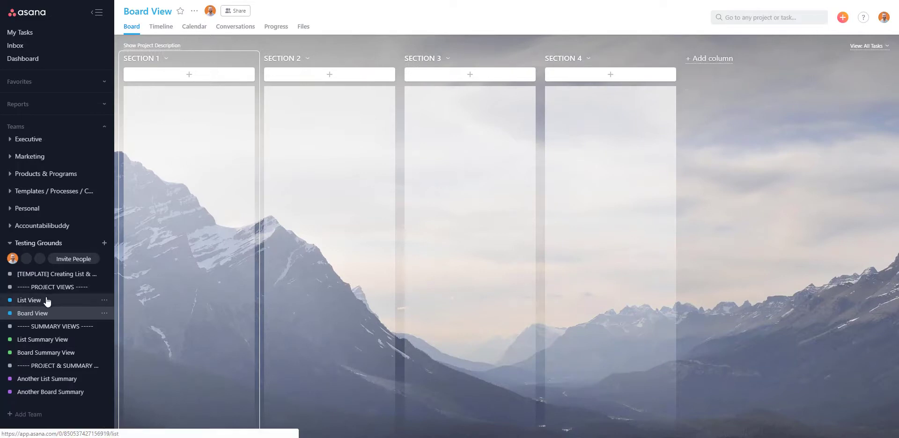
# Step: Select Section 1 | Task 1 through Task 4 and add them to Board View's SECTION 1 column
pyautogui.click(48, 301)
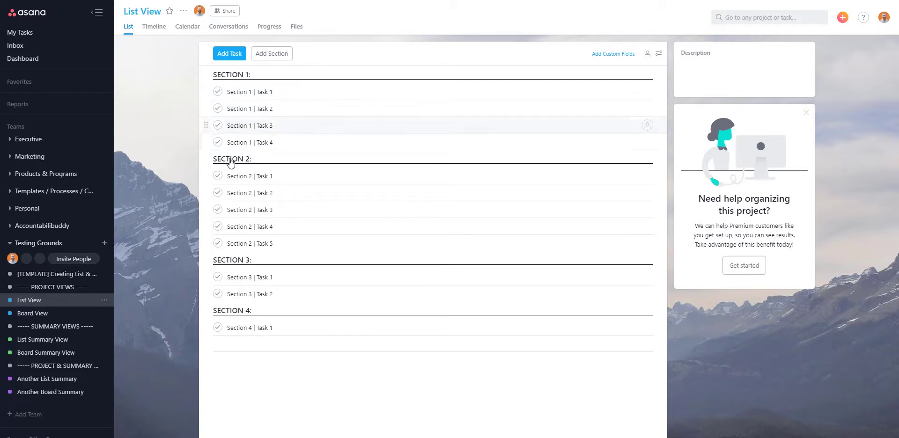
pyautogui.click(35, 313)
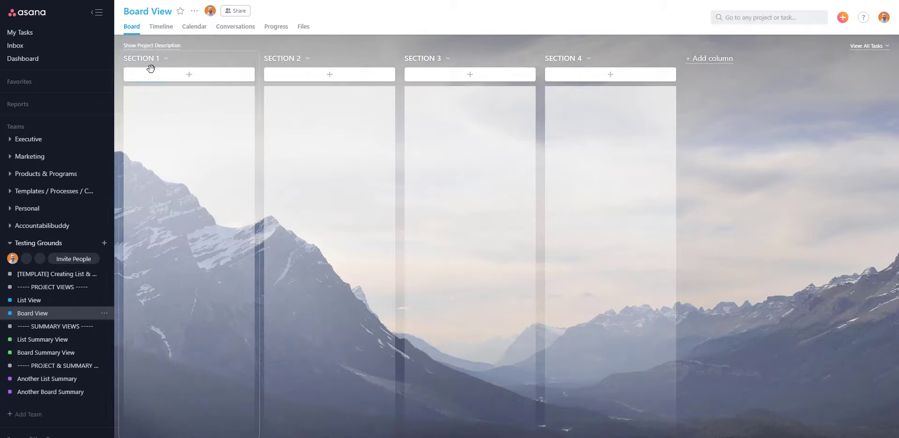
pyautogui.click(85, 298)
pyautogui.click(285, 94)
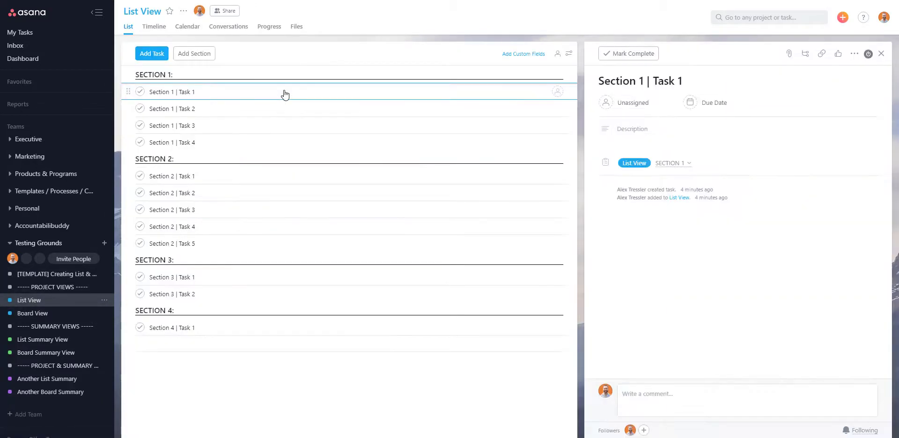
pyautogui.keyDown('shift'); pyautogui.click(282, 141); pyautogui.keyUp('shift')
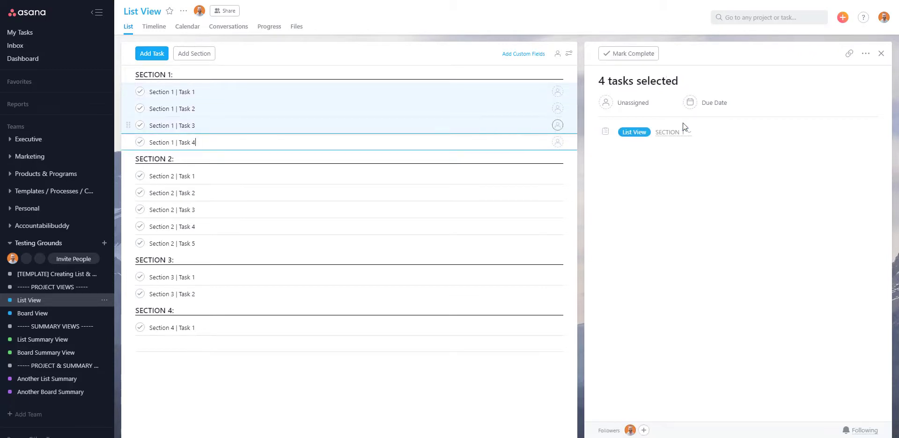
pyautogui.click(872, 133)
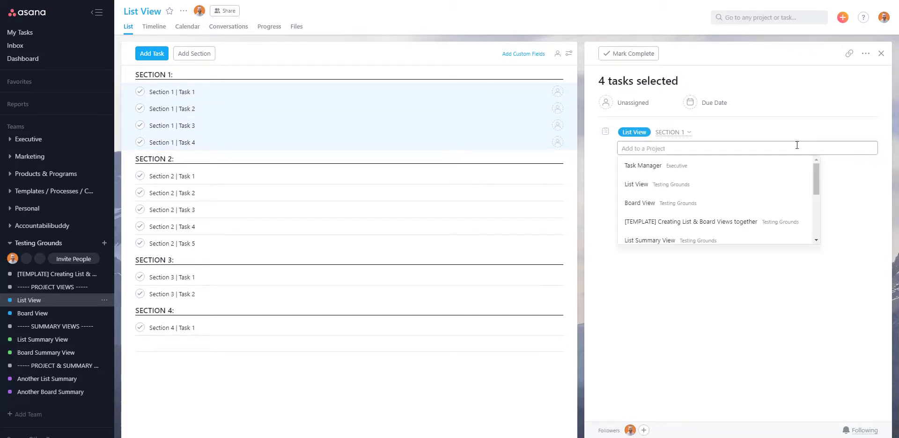
pyautogui.click(637, 208)
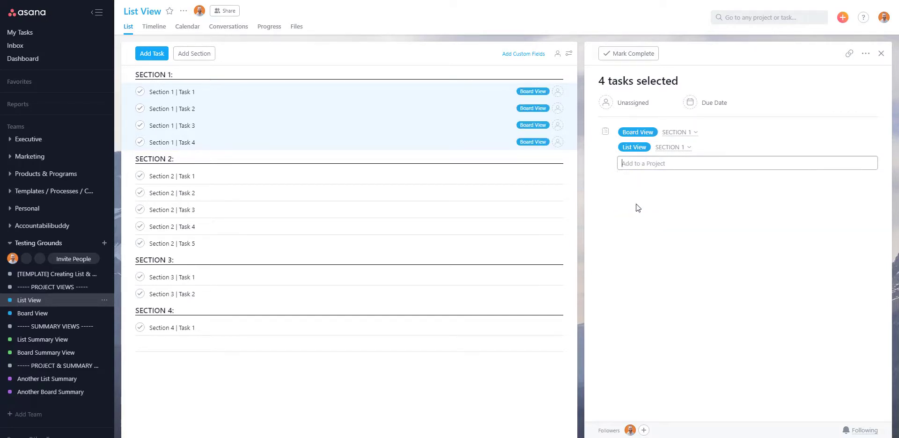
pyautogui.click(689, 133)
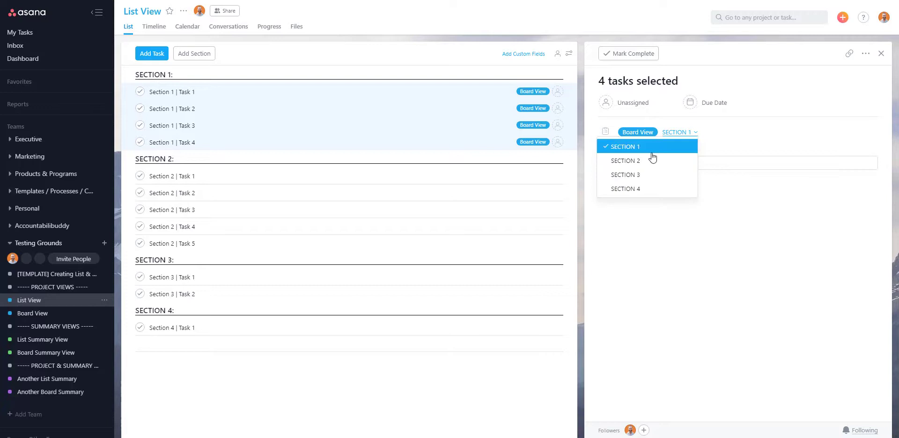
pyautogui.press('Down')
pyautogui.click(639, 150)
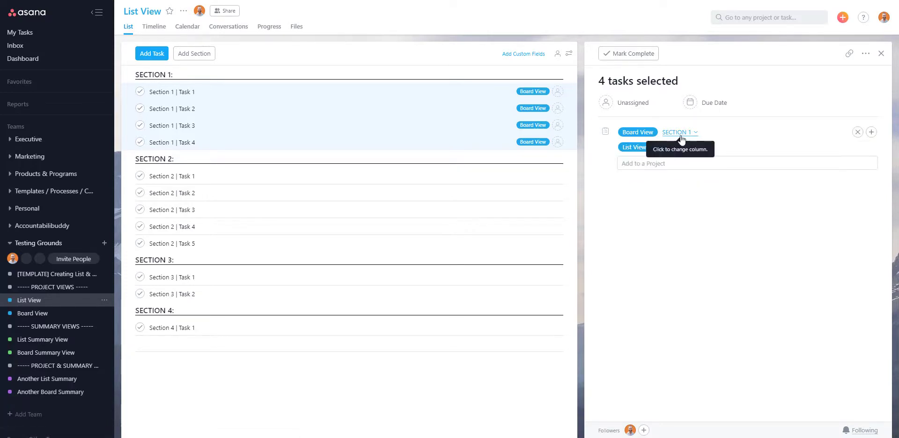
# Step: Add all five Section 2 tasks to the Board View project in its SECTION 2 column
pyautogui.click(371, 111)
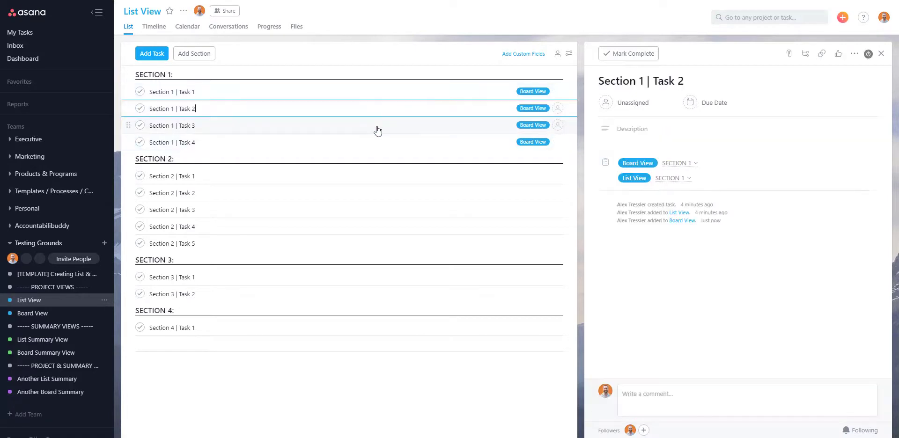
pyautogui.click(301, 177)
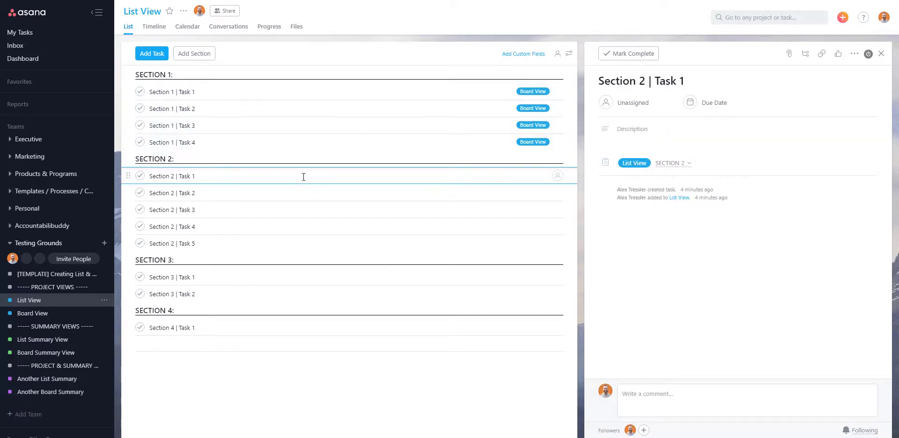
pyautogui.keyDown('shift'); pyautogui.click(319, 246); pyautogui.keyUp('shift')
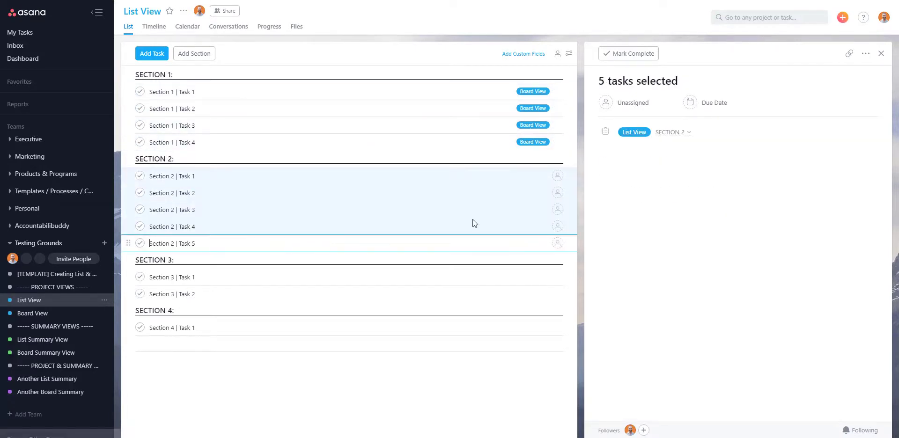
pyautogui.click(870, 134)
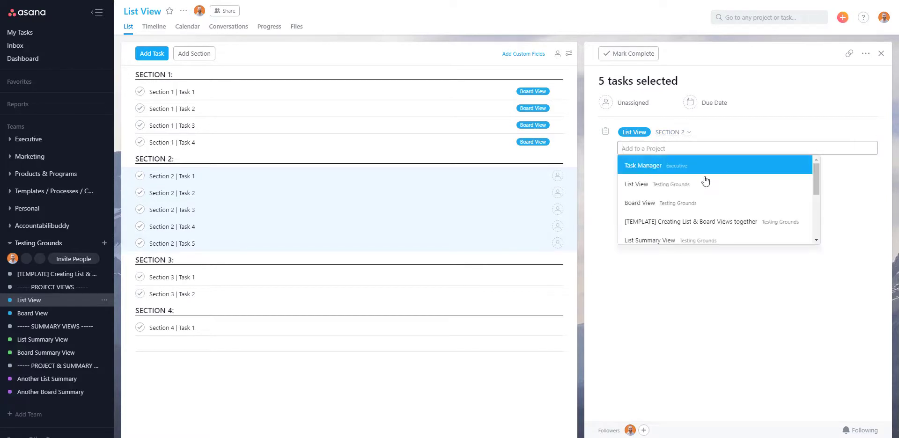
pyautogui.click(649, 199)
pyautogui.click(658, 160)
# Step: Add both Section 3 tasks to the Board View project in its SECTION 3 column
pyautogui.click(412, 277)
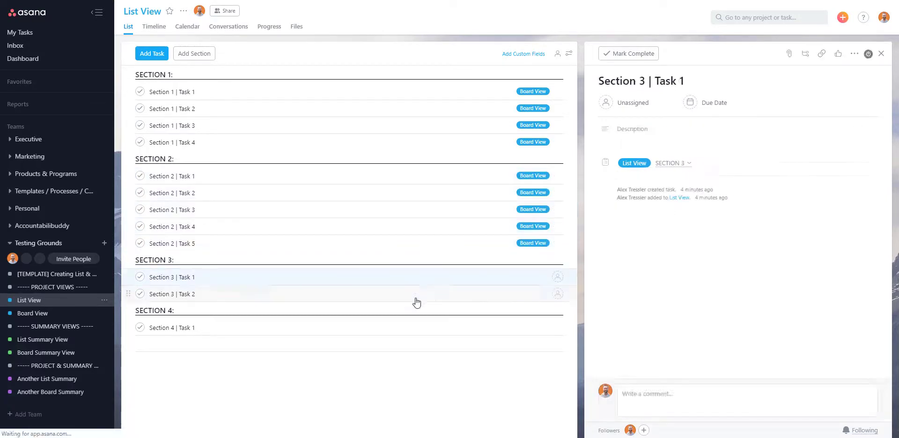
pyautogui.keyDown('shift'); pyautogui.click(413, 295); pyautogui.keyUp('shift')
pyautogui.click(858, 132)
pyautogui.click(649, 196)
pyautogui.click(679, 133)
pyautogui.click(626, 175)
# Step: Add Section 4 | Task 1 to Board View's SECTION 4 column, then check the board
pyautogui.click(439, 331)
pyautogui.click(870, 162)
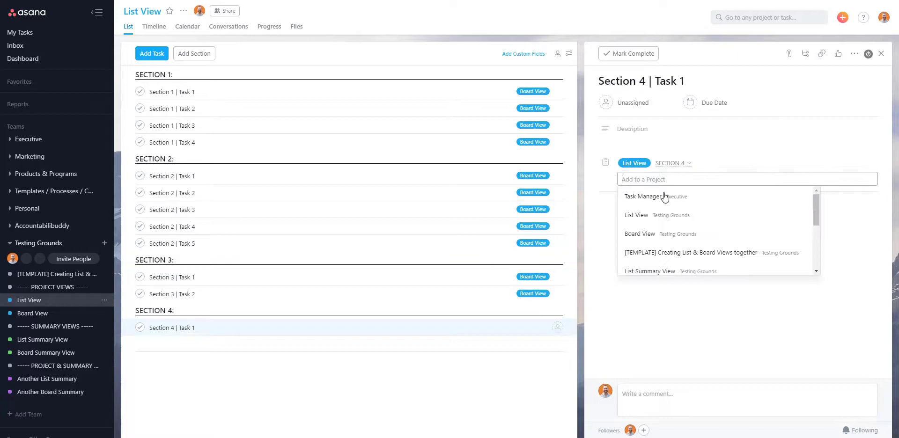
pyautogui.click(660, 195)
pyautogui.click(628, 218)
pyautogui.click(33, 313)
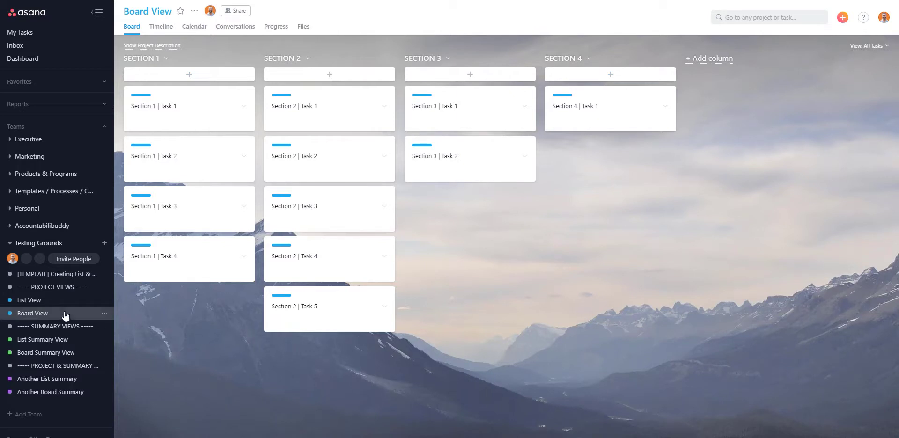
pyautogui.click(29, 301)
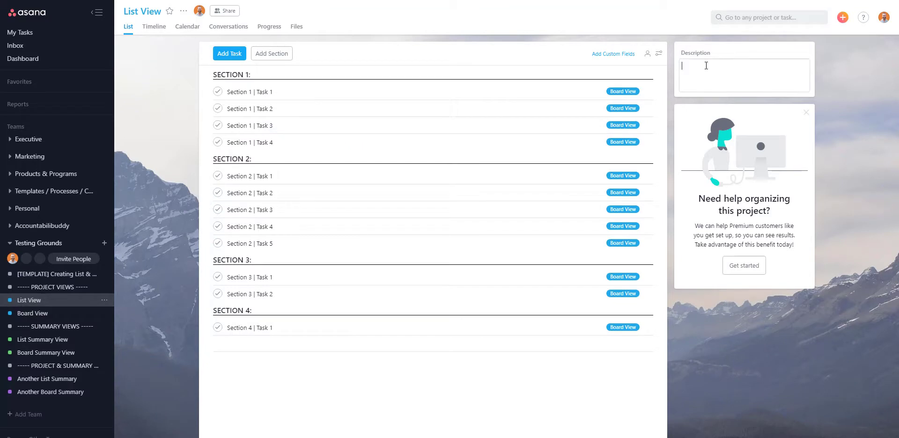
pyautogui.write('@B')
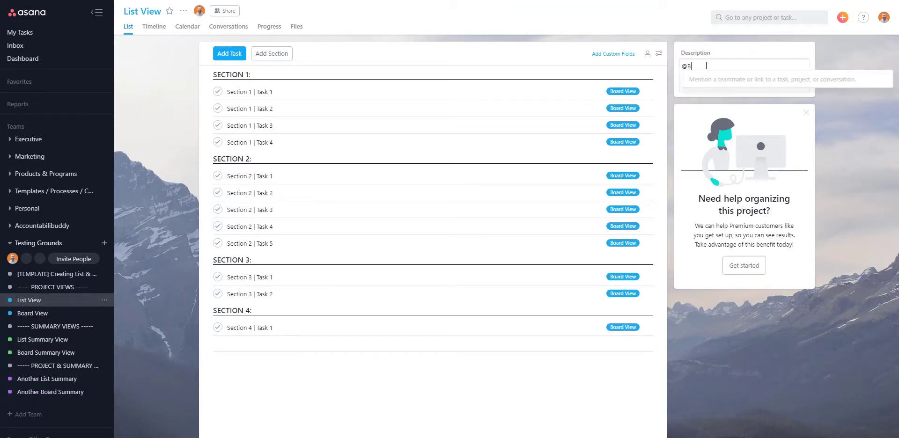
pyautogui.write('oard')
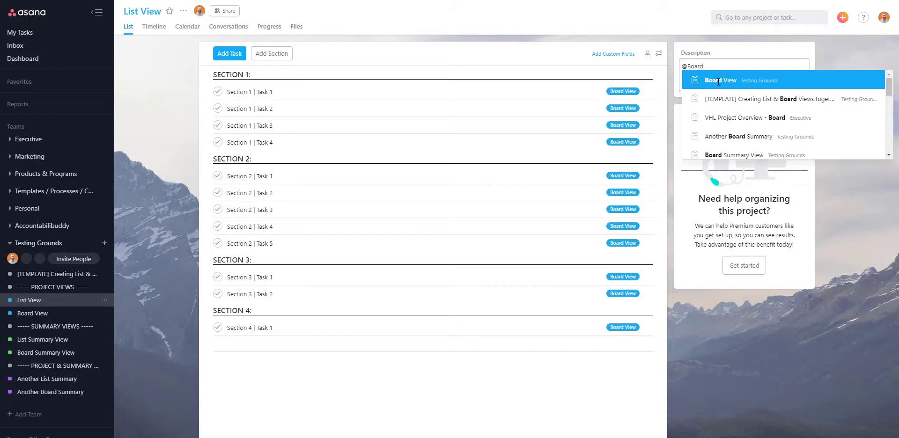
pyautogui.click(721, 80)
pyautogui.click(692, 67)
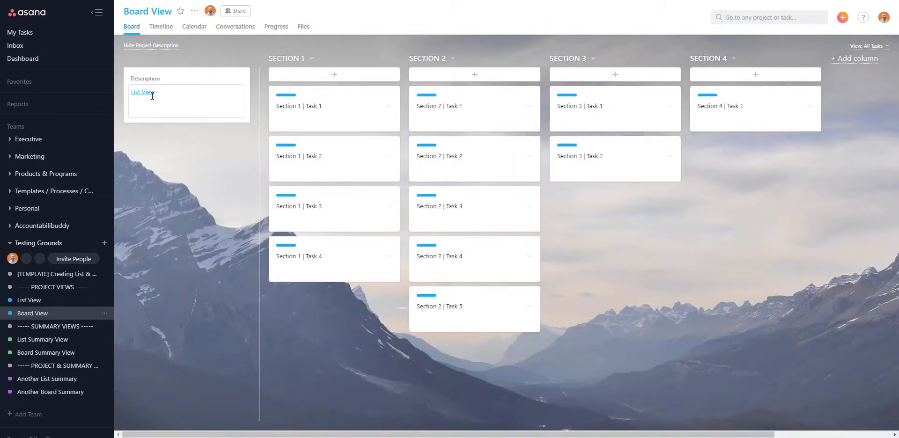
# Step: Jump between List View and Board View via description links, collapsing and re-expanding Testing Grounds
pyautogui.click(149, 94)
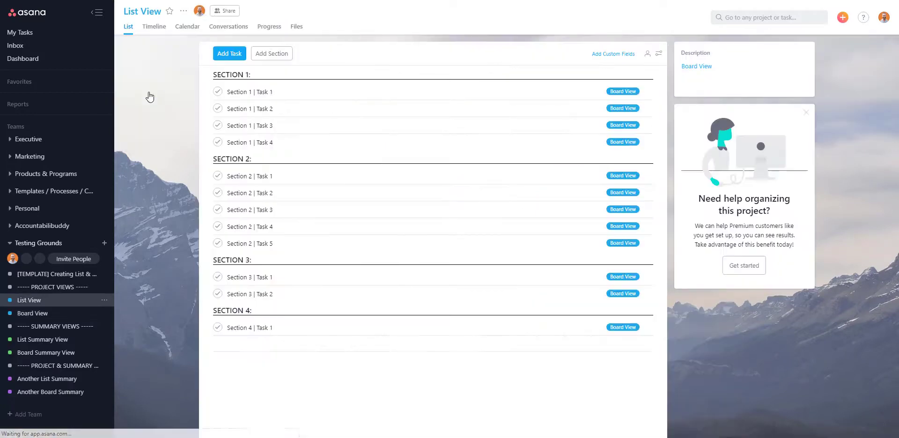
pyautogui.click(151, 45)
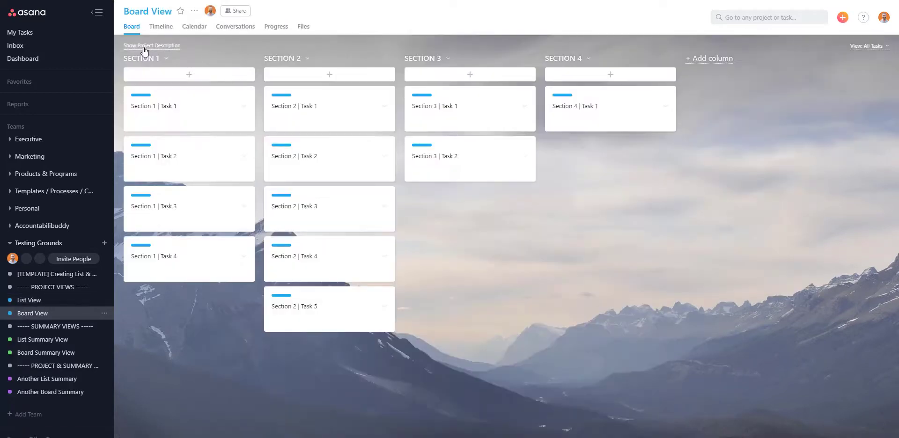
pyautogui.click(137, 46)
pyautogui.click(145, 93)
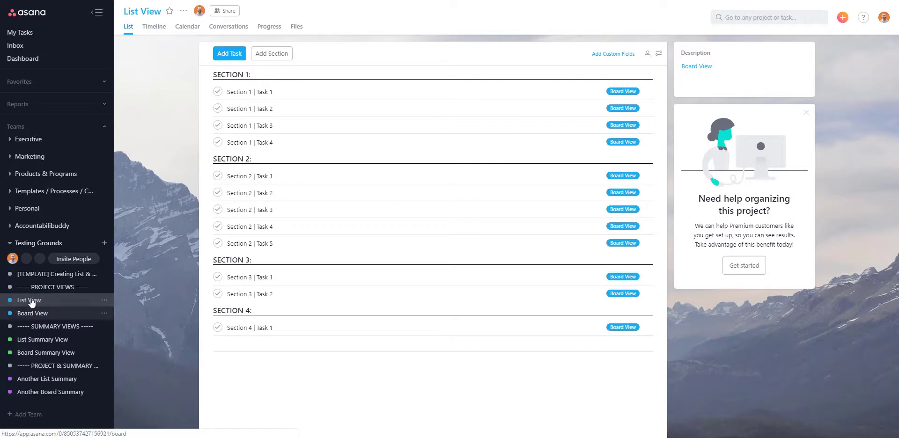
pyautogui.click(9, 243)
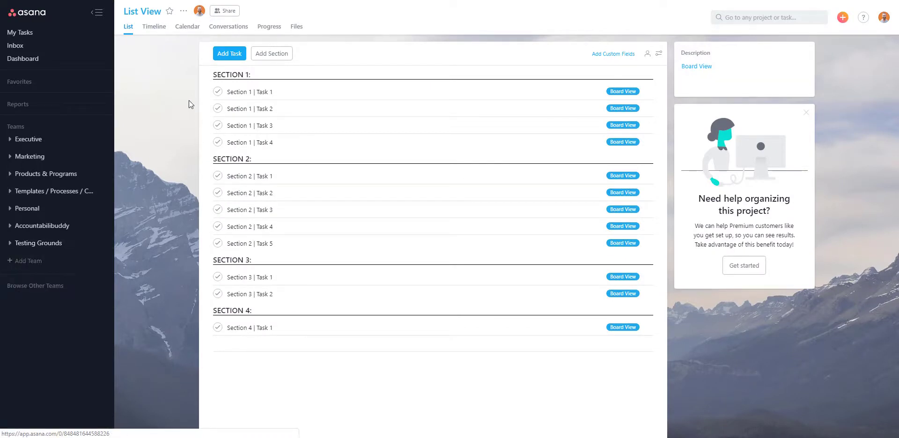
pyautogui.click(698, 67)
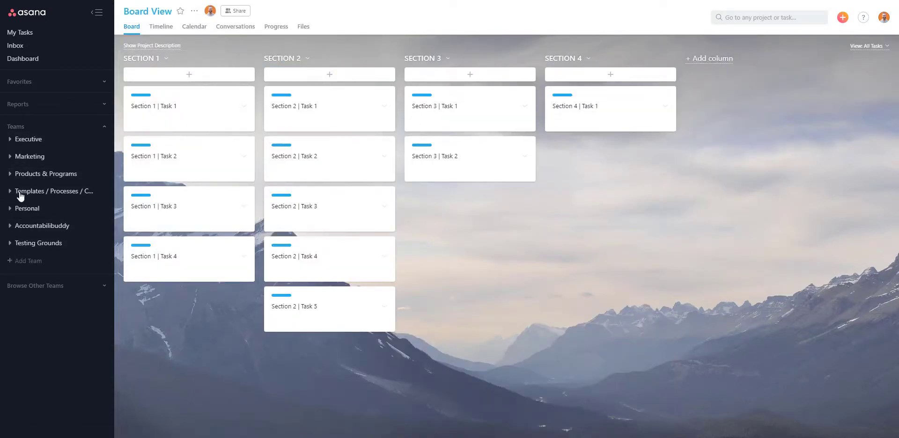
pyautogui.click(12, 245)
pyautogui.click(127, 46)
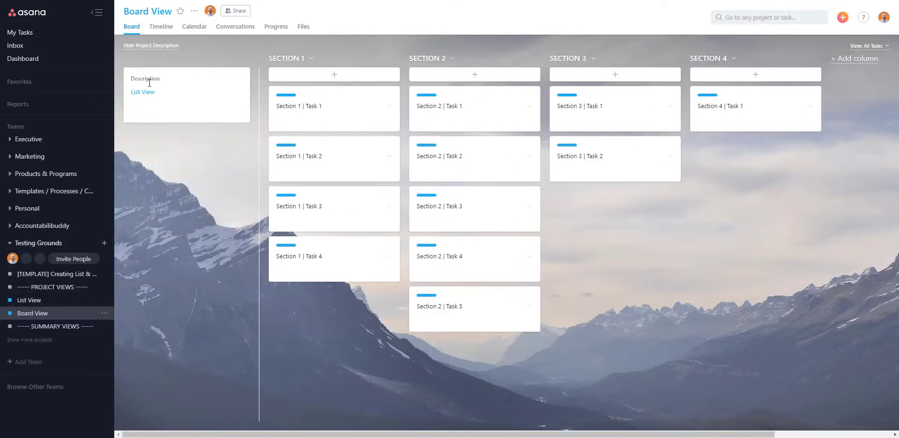
pyautogui.click(148, 93)
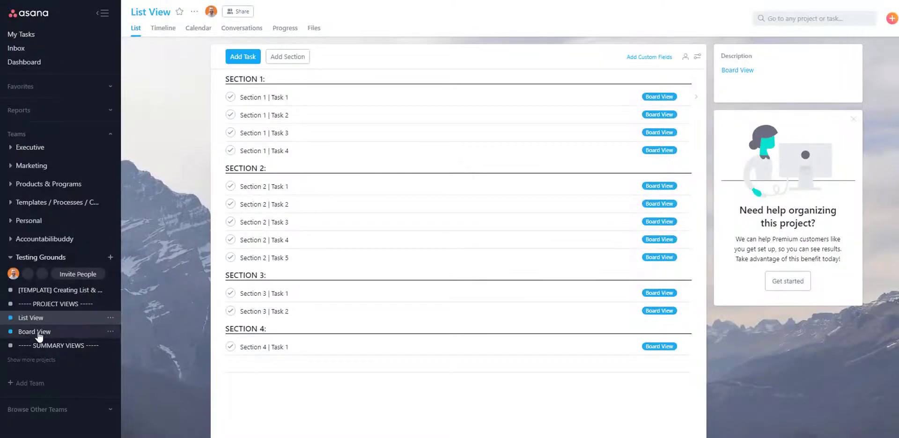
# Step: Switch back and forth between the Board View and List View projects
pyautogui.click(33, 331)
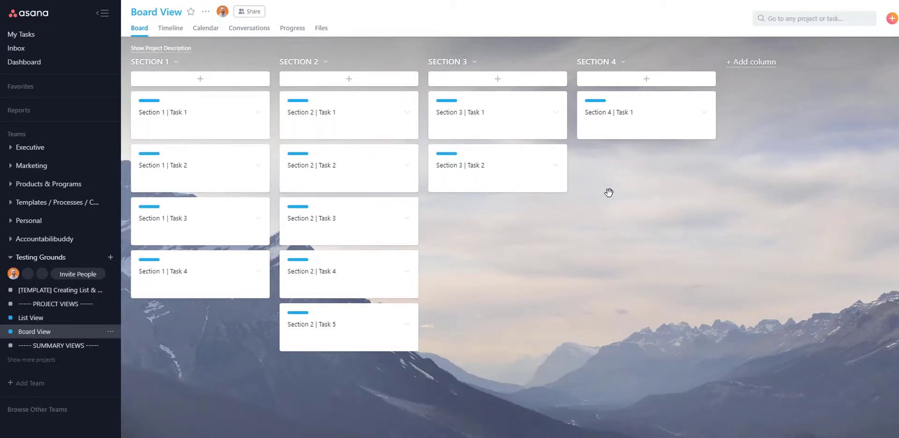
pyautogui.click(59, 324)
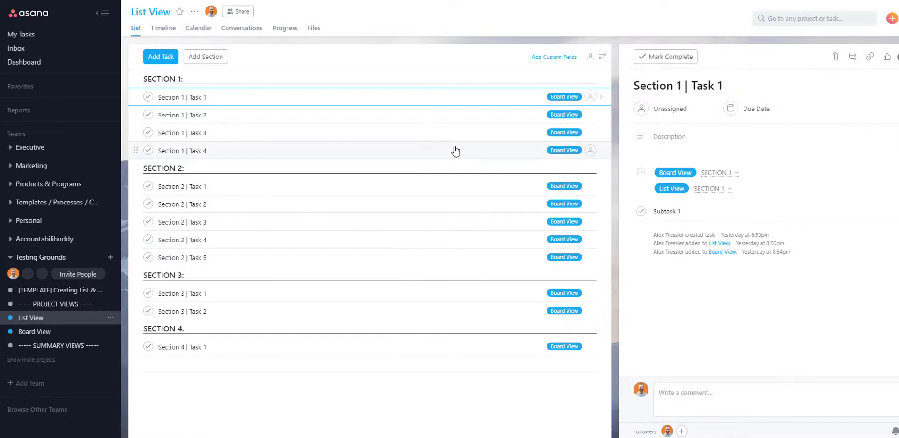
pyautogui.click(428, 80)
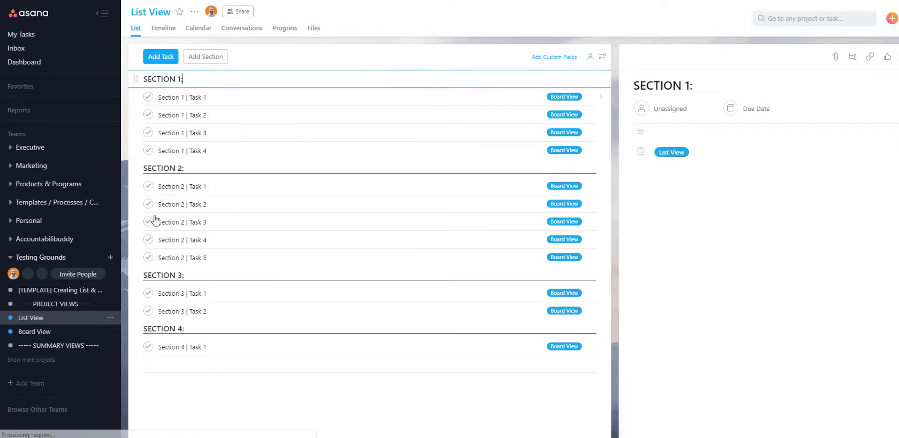
pyautogui.click(55, 333)
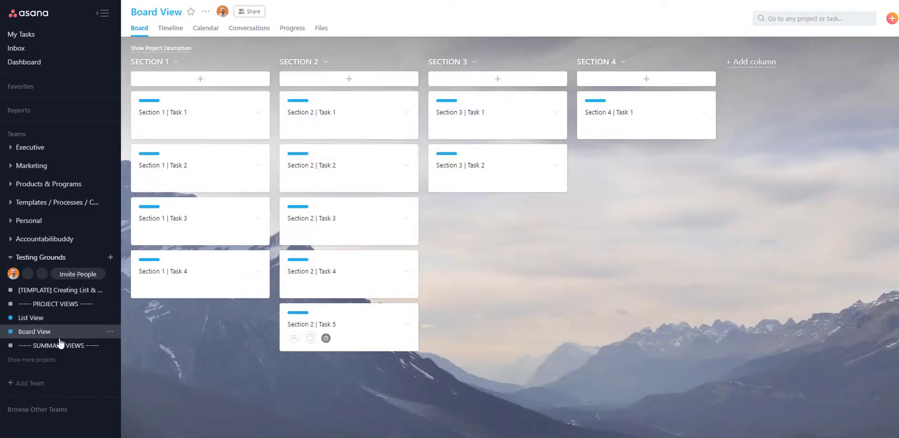
pyautogui.click(30, 318)
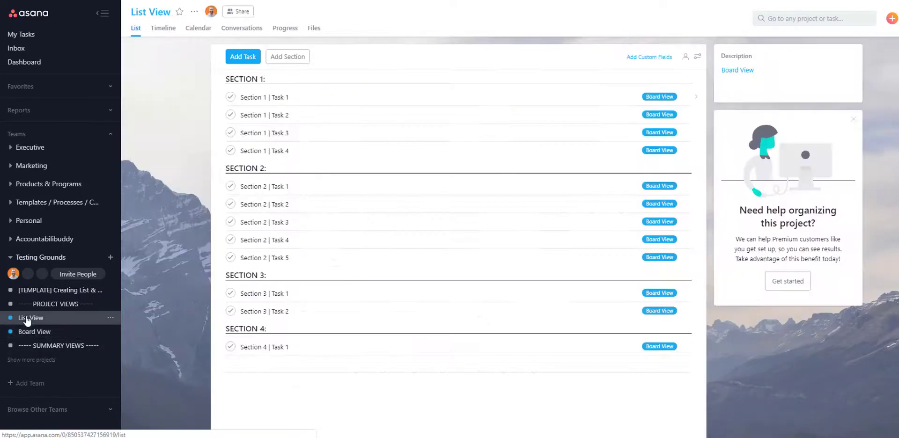
# Step: Select all four Section 1 tasks in the List View project
pyautogui.click(319, 86)
pyautogui.press('Down')
pyautogui.keyDown('shift'); pyautogui.click(412, 151); pyautogui.keyUp('shift')
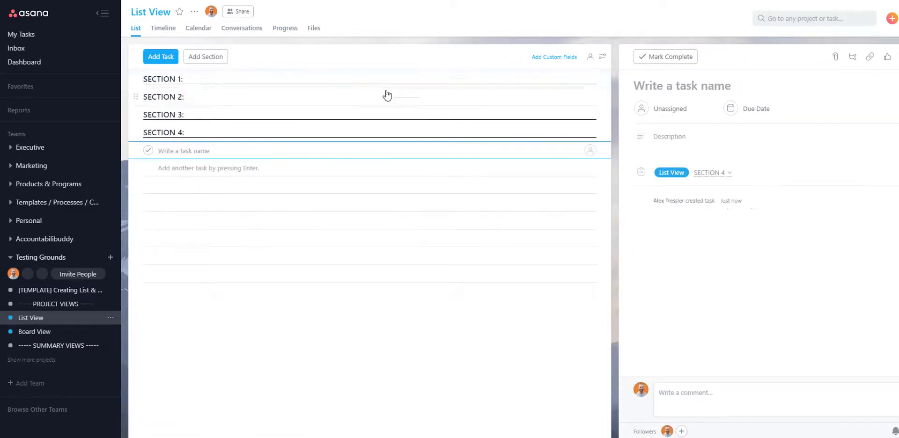
# Step: Delete every section and task from List View, confirming Board View still holds its tasks
pyautogui.hotkey('shift', 'Up')
pyautogui.hotkey('shift', 'Up')
pyautogui.hotkey('shift', 'Up')
pyautogui.hotkey('shift', 'Up')
pyautogui.hotkey('tab', 'BackSpace')
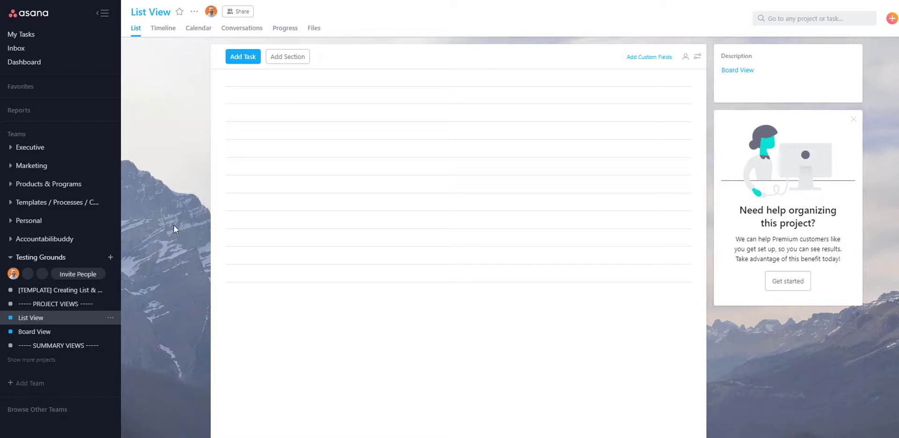
pyautogui.click(66, 333)
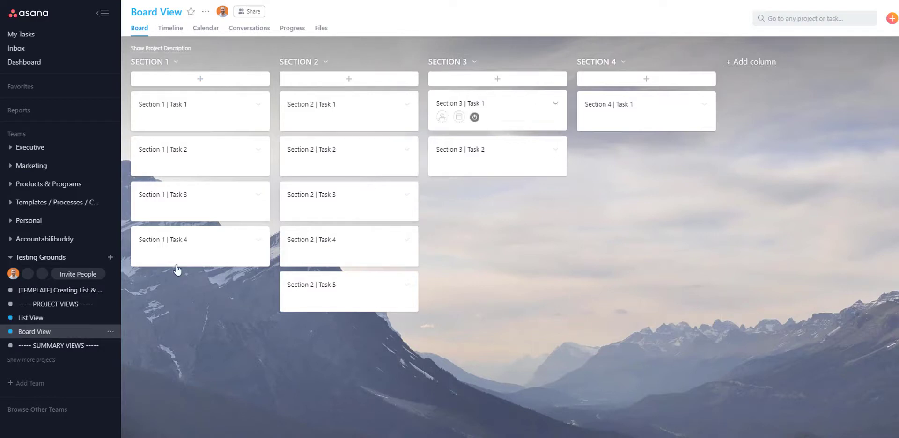
pyautogui.click(45, 318)
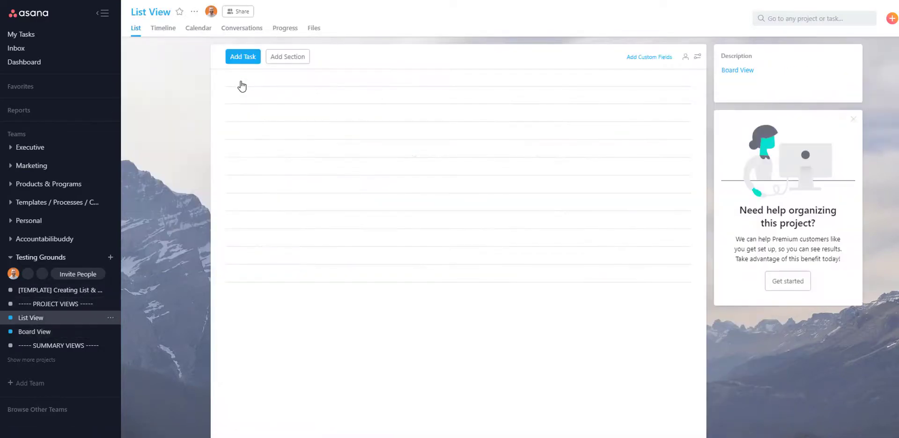
# Step: Add section headers SECTION 1:, SECTION 2:, SECTION 3: and SECTION 4: to the empty List View
pyautogui.click(242, 86)
pyautogui.write('sc')
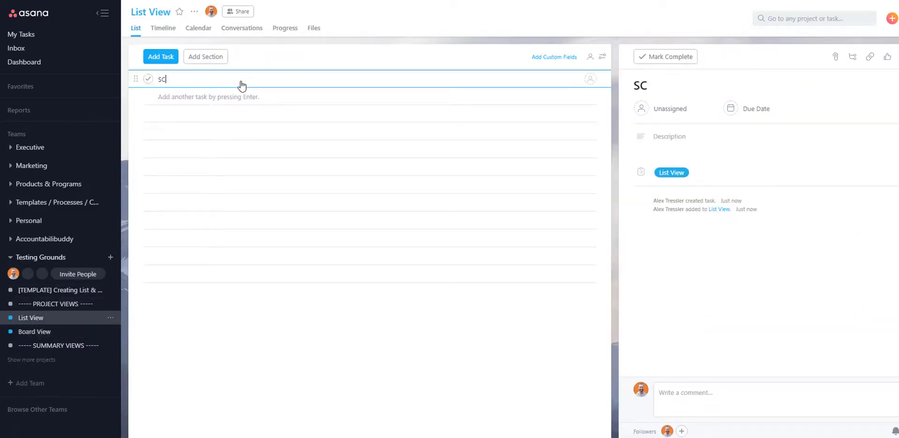
pyautogui.write('CTION 1:')
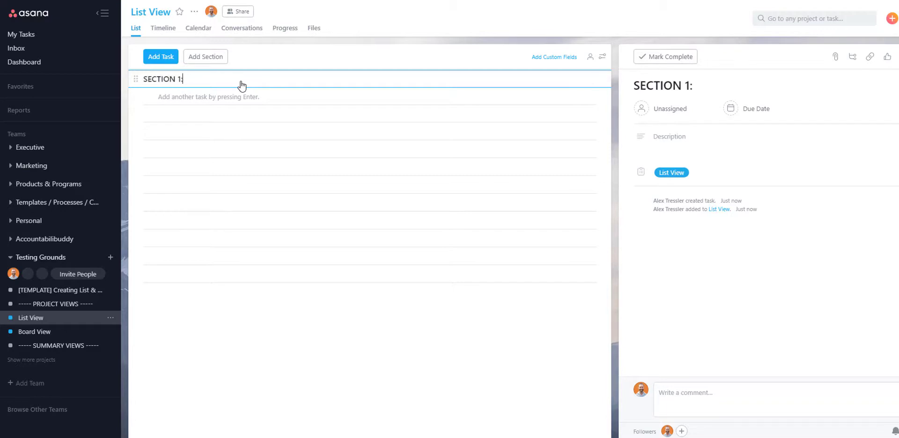
pyautogui.press('Return')
pyautogui.write('SECTION 2:')
pyautogui.press('Return')
pyautogui.write('SECTION 3:')
pyautogui.press('Return')
pyautogui.write('SECTION 4:')
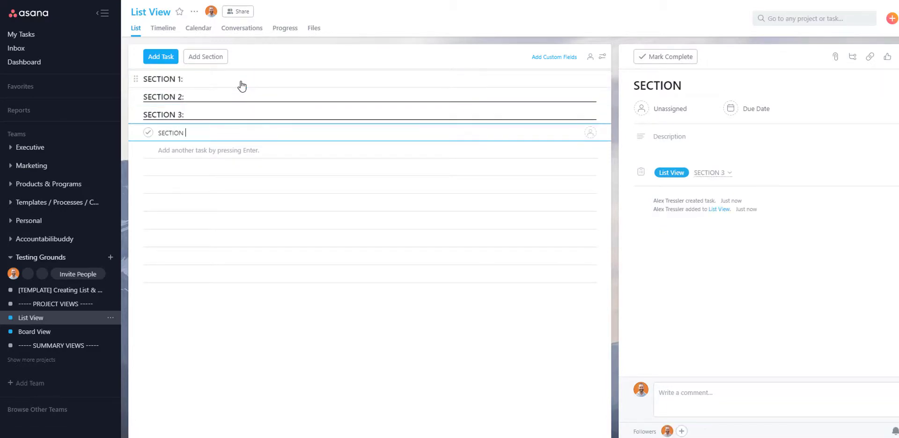
pyautogui.click(71, 332)
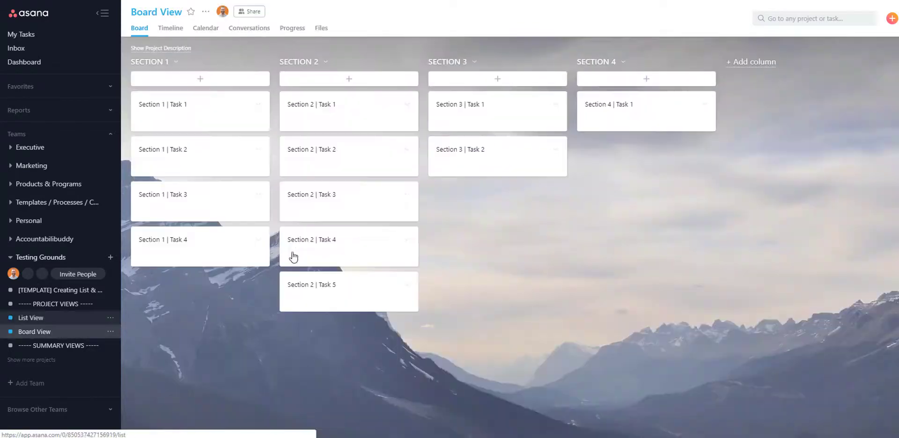
# Step: Add Section 1 | Task 1 to the List View project and drag it under SECTION 1:
pyautogui.click(220, 107)
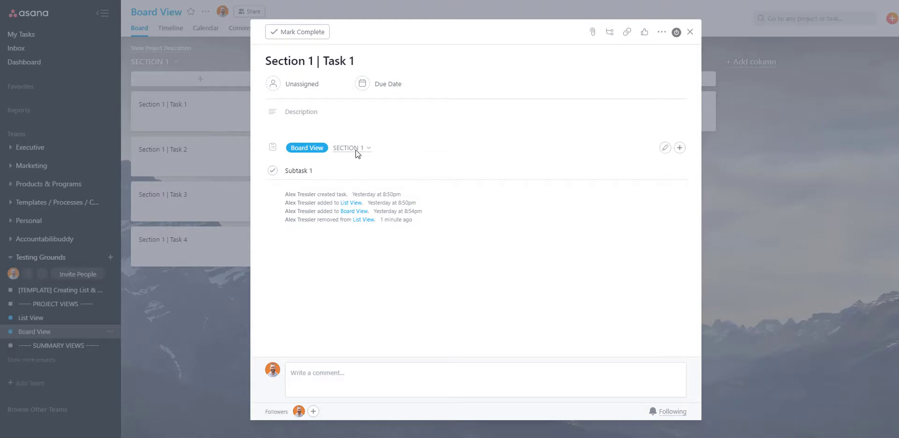
pyautogui.click(679, 149)
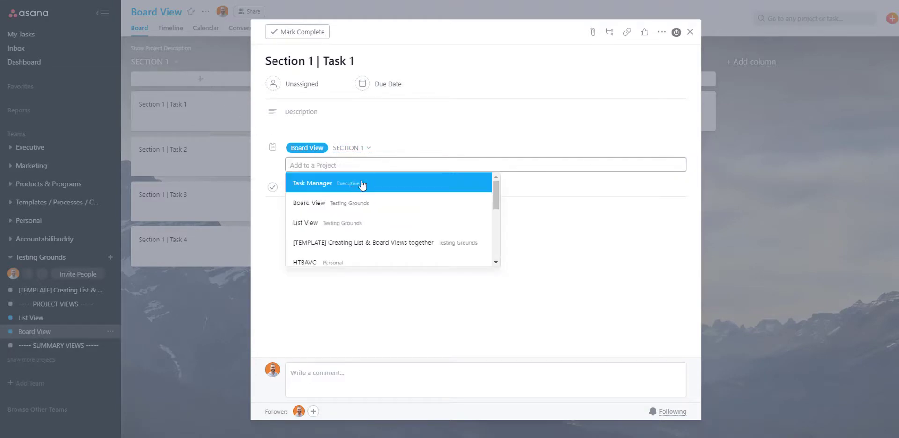
pyautogui.click(336, 222)
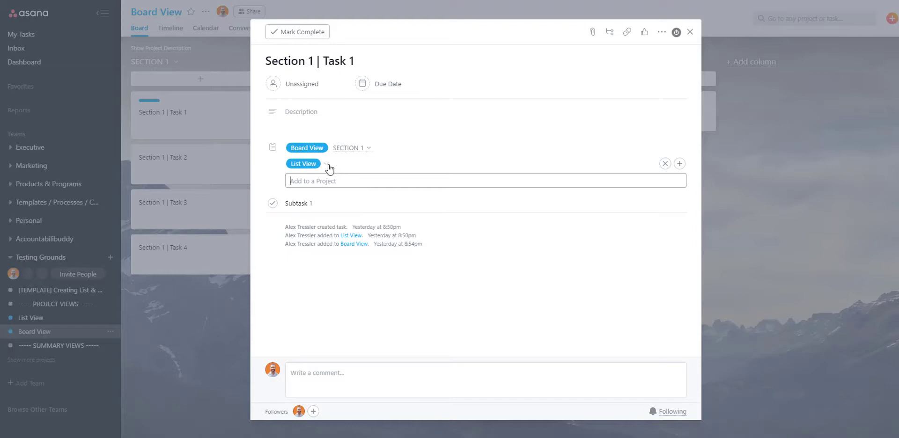
pyautogui.click(246, 275)
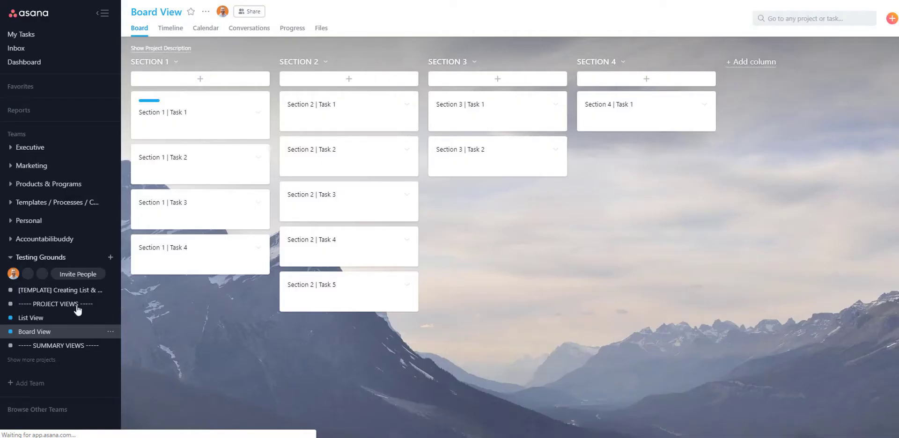
pyautogui.click(33, 318)
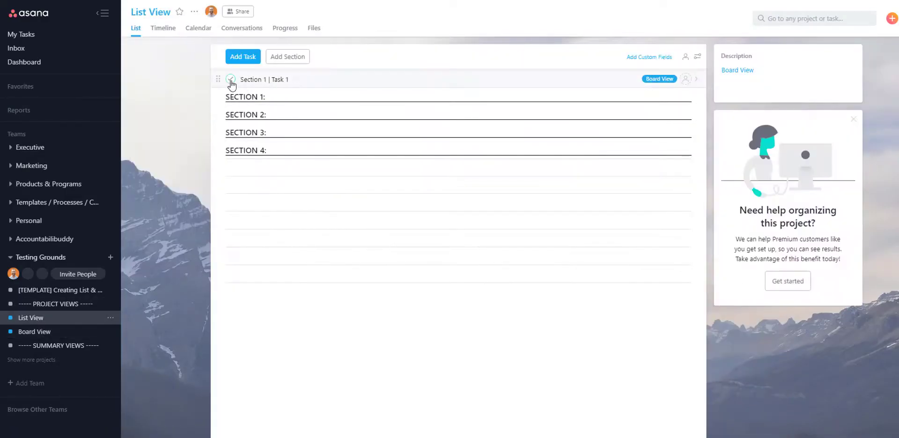
pyautogui.moveTo(218, 100); pyautogui.dragTo(218, 110)
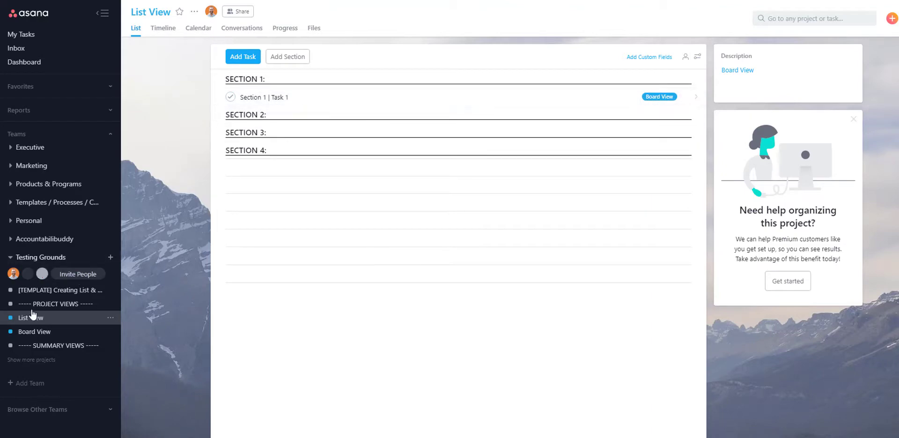
# Step: From Board View, confirm Section 1 | Task 1's List View section is SECTION 1
pyautogui.click(27, 336)
pyautogui.click(213, 118)
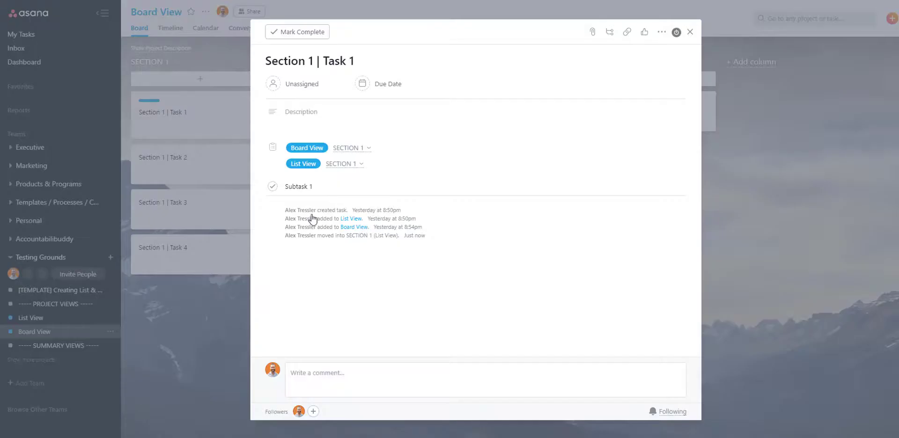
pyautogui.click(360, 167)
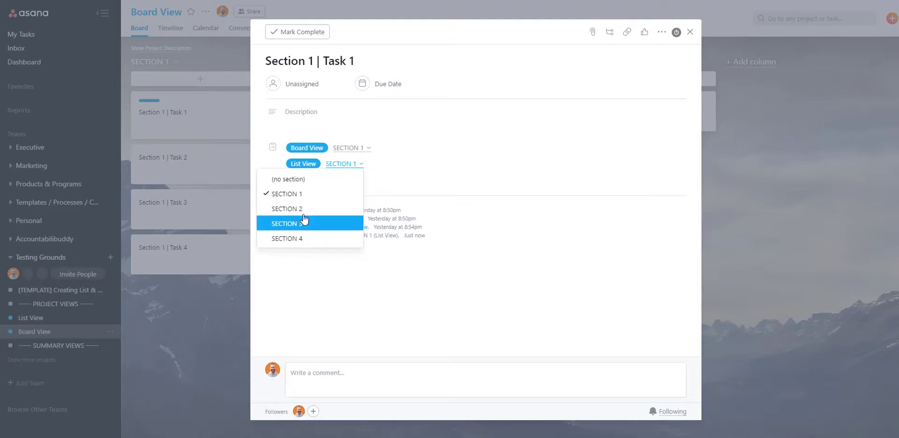
pyautogui.click(357, 169)
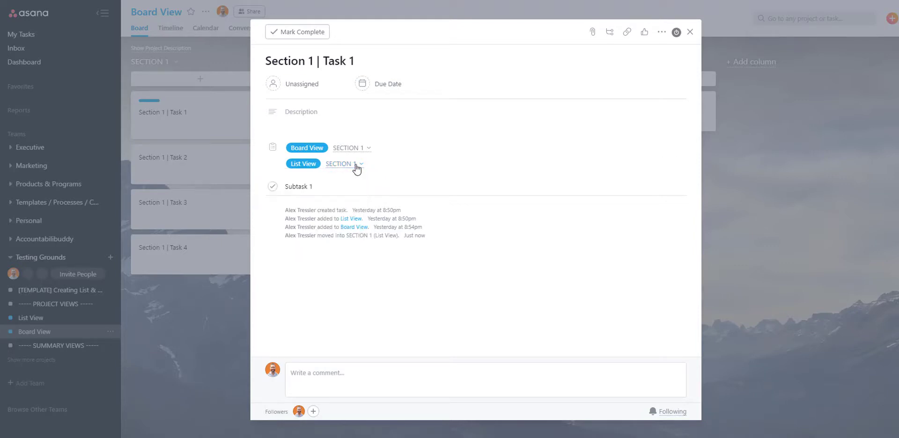
pyautogui.click(690, 32)
pyautogui.click(231, 167)
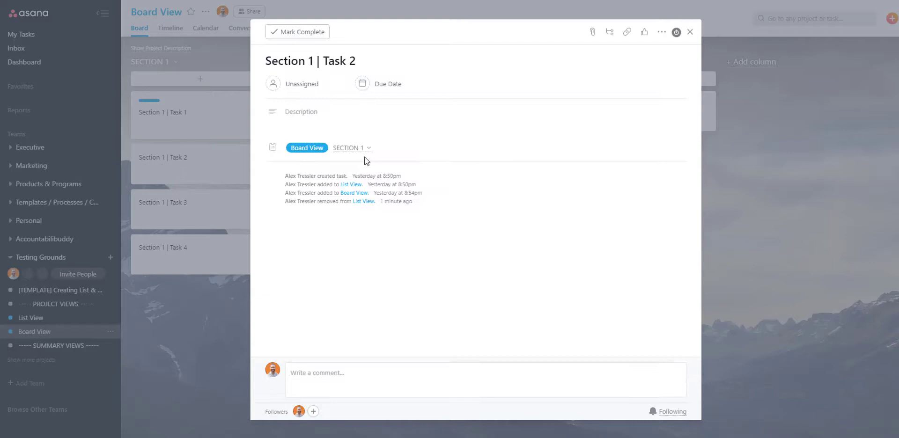
# Step: Add Section 1 | Task 2 to the List View project under SECTION 1
pyautogui.click(680, 148)
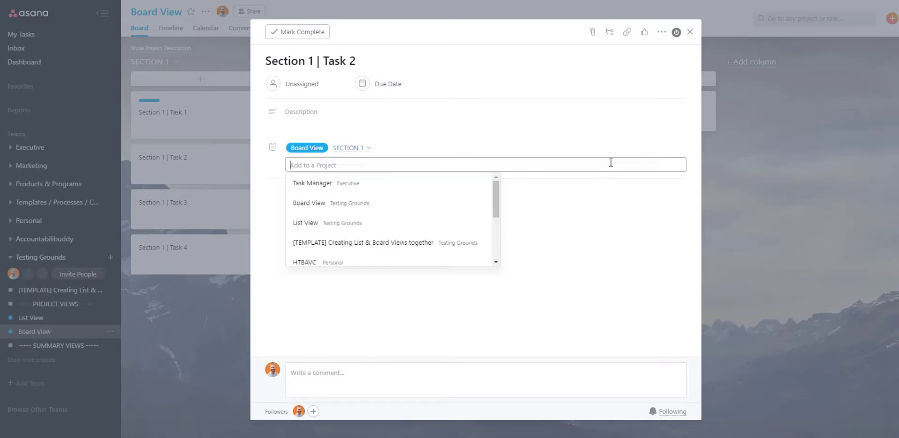
pyautogui.click(337, 225)
pyautogui.click(326, 164)
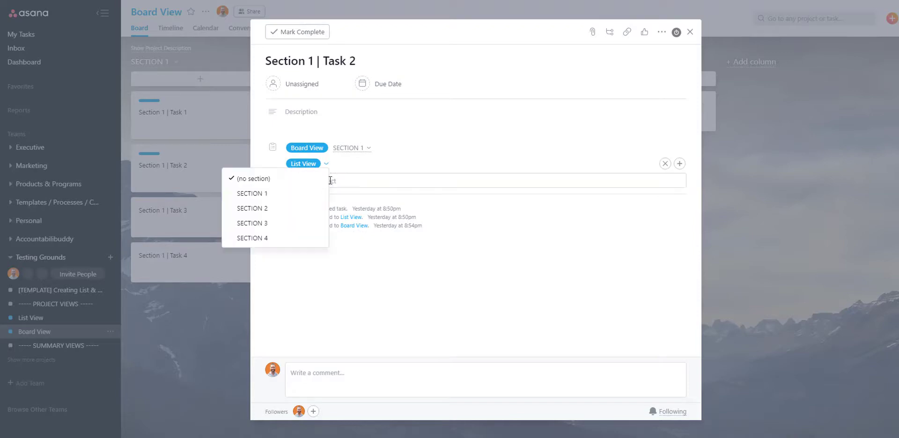
pyautogui.click(302, 193)
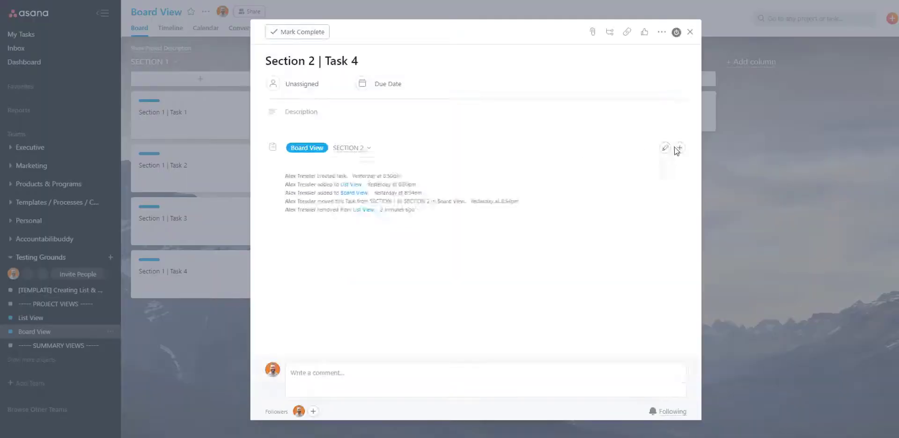
# Step: Add the remaining tasks to List View in their matching sections, then view List View
pyautogui.click(345, 164)
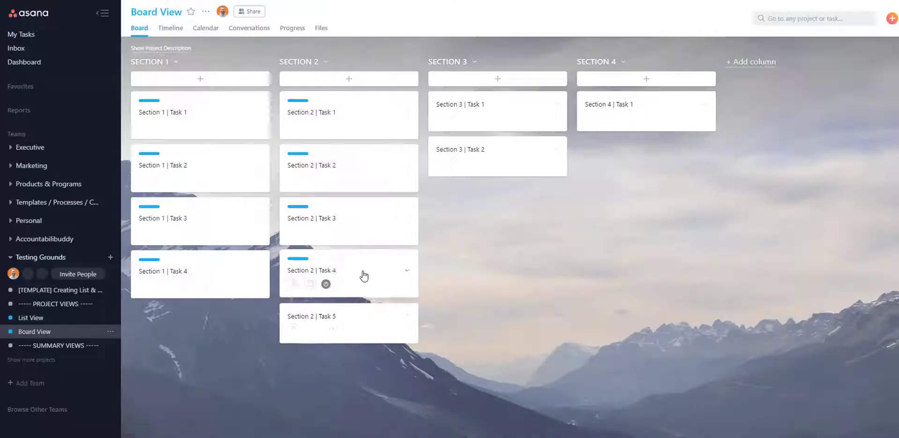
pyautogui.click(312, 165)
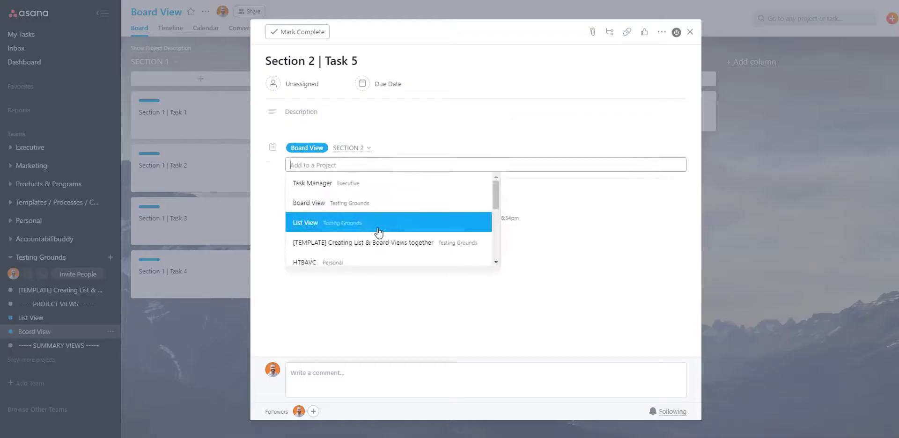
pyautogui.click(379, 232)
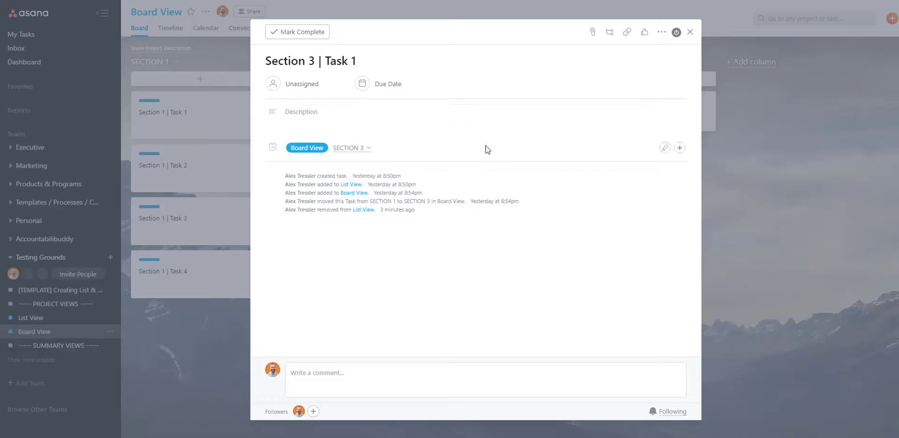
pyautogui.click(349, 165)
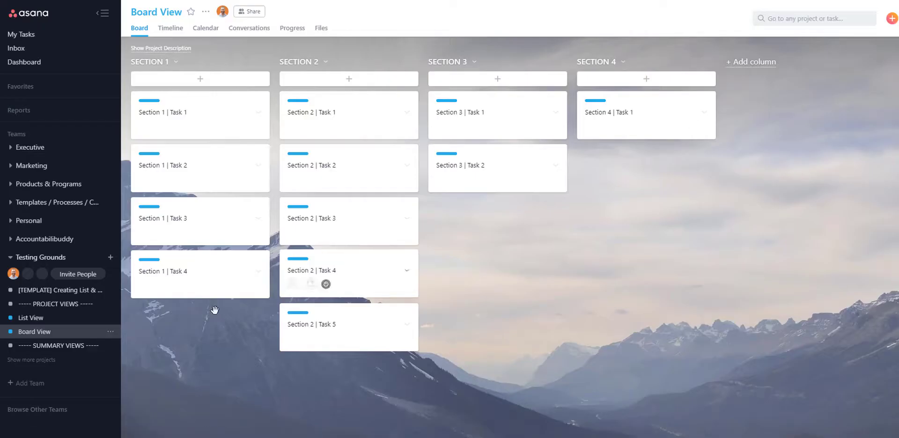
pyautogui.click(48, 318)
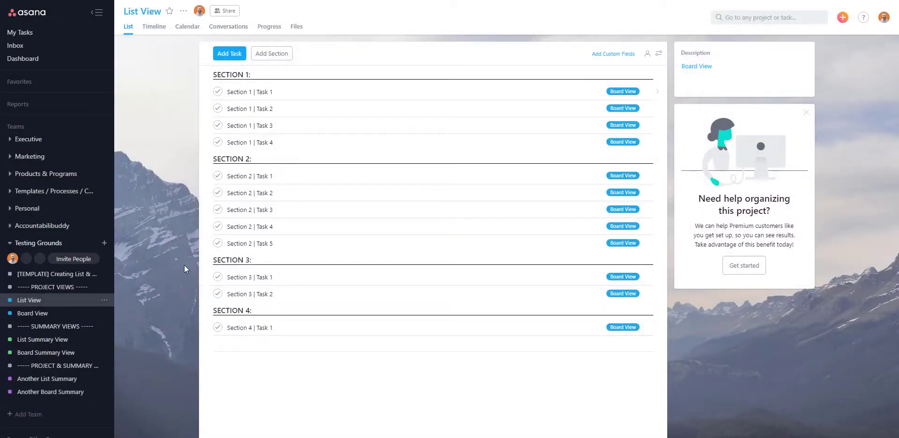
# Step: Check the Board View project, then open the new Board Summary View project
pyautogui.click(85, 312)
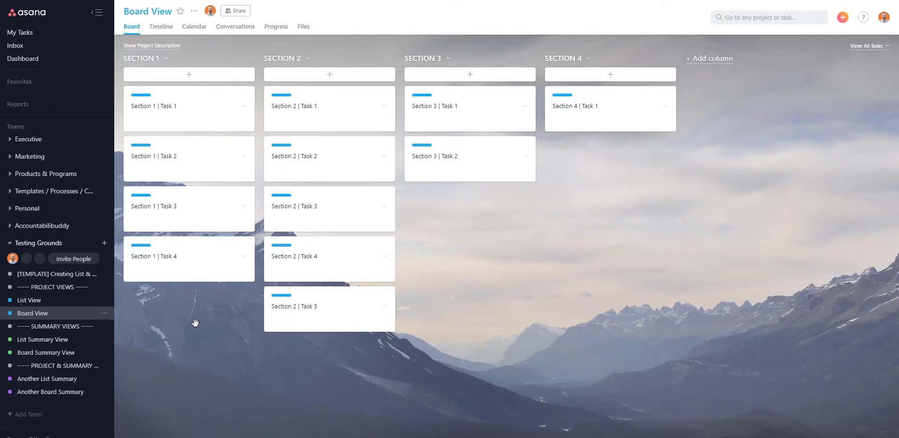
pyautogui.click(57, 356)
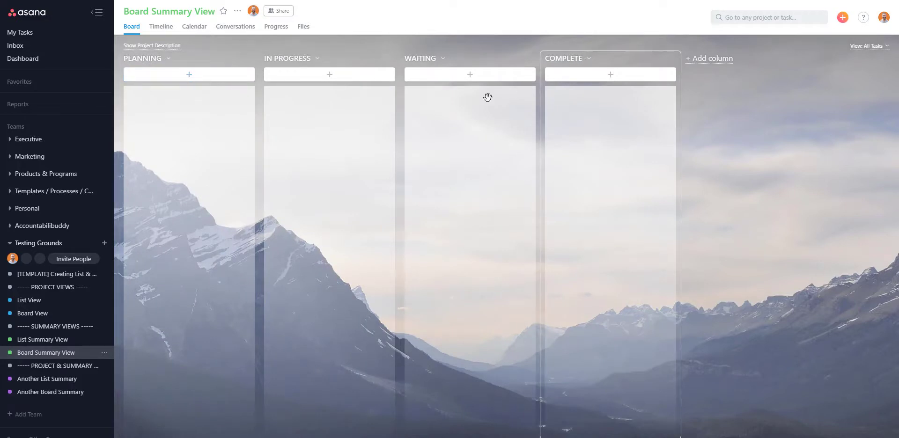
# Step: Return to the List View project and open the SECTION 1: header's details
pyautogui.click(29, 300)
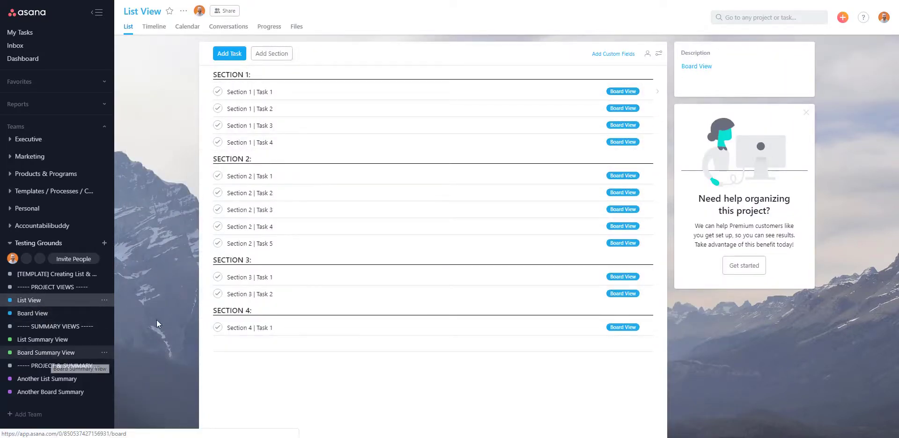
pyautogui.click(297, 77)
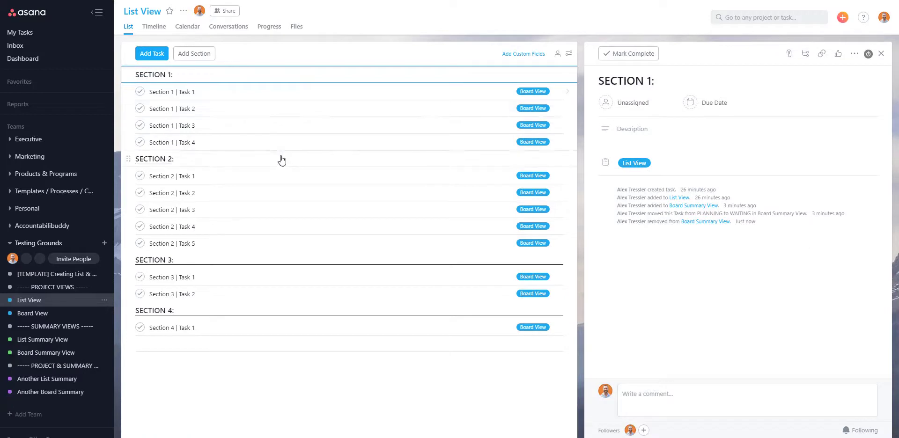
# Step: Add the SECTION 1 through SECTION 4 headers to Board Summary View and view that project
pyautogui.keyDown('ctrl'); pyautogui.click(281, 160); pyautogui.keyUp('ctrl')
pyautogui.keyDown('ctrl'); pyautogui.click(269, 259); pyautogui.keyUp('ctrl')
pyautogui.keyDown('ctrl'); pyautogui.click(267, 310); pyautogui.keyUp('ctrl')
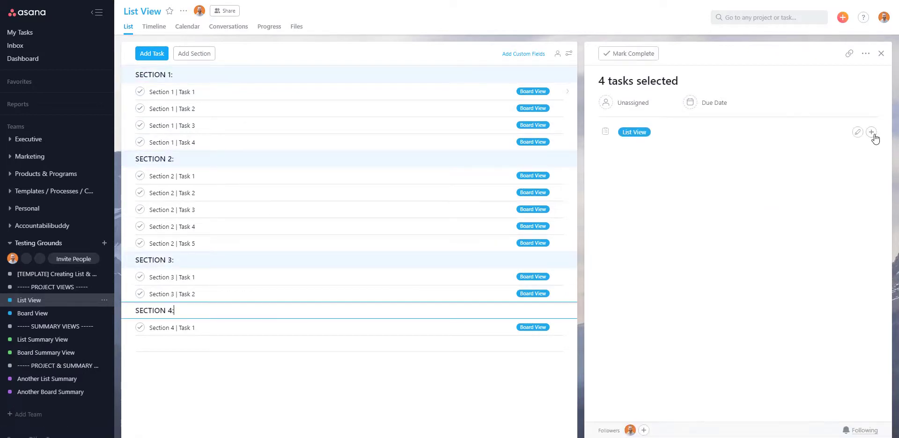
pyautogui.click(872, 132)
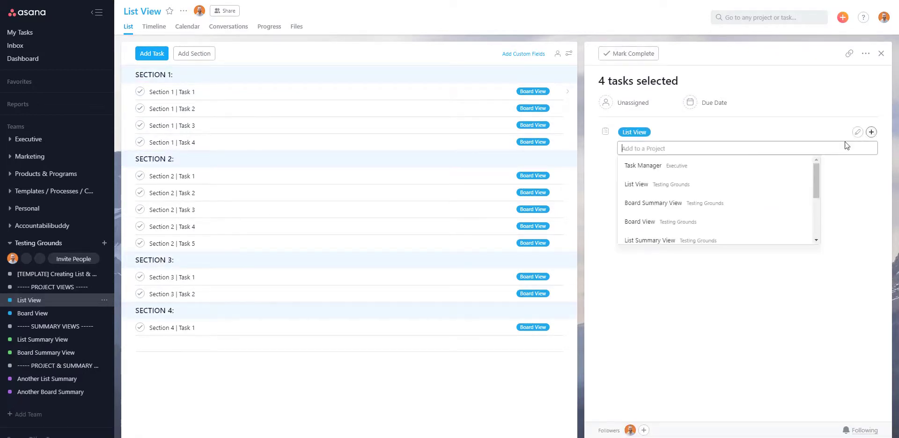
pyautogui.click(660, 208)
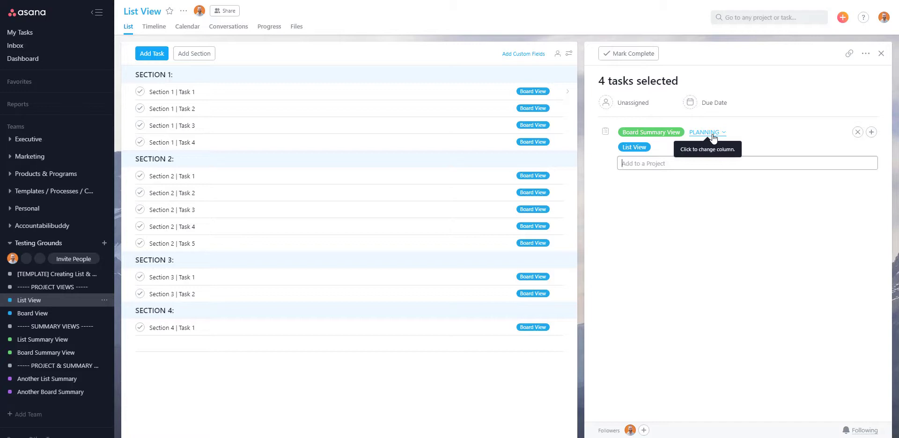
pyautogui.click(66, 353)
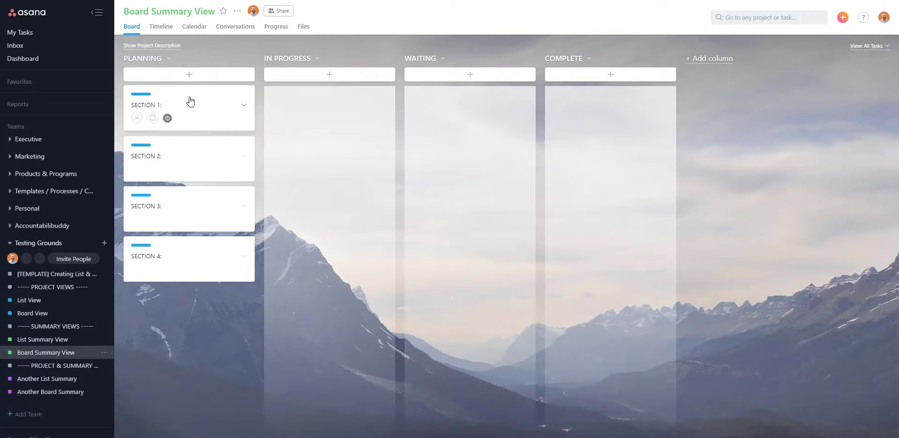
# Step: Move SECTION 1 to WAITING and SECTION 2 to IN PROGRESS, then return to List View
pyautogui.moveTo(190, 101); pyautogui.dragTo(473, 105)
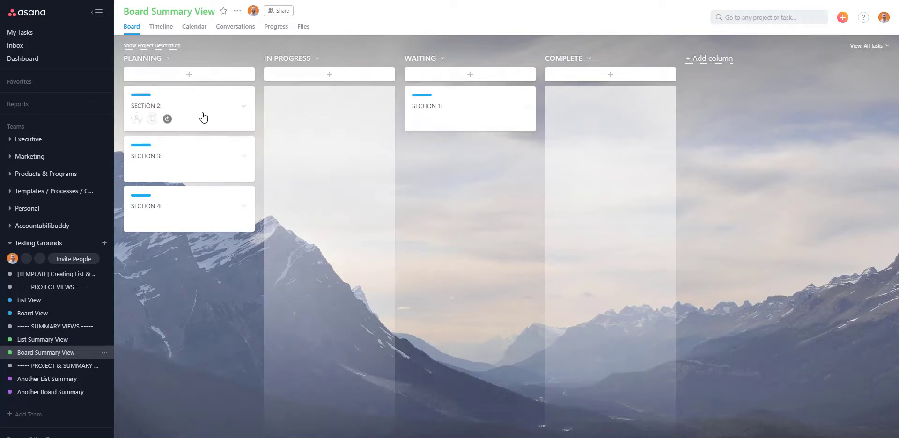
pyautogui.moveTo(201, 116); pyautogui.dragTo(283, 114)
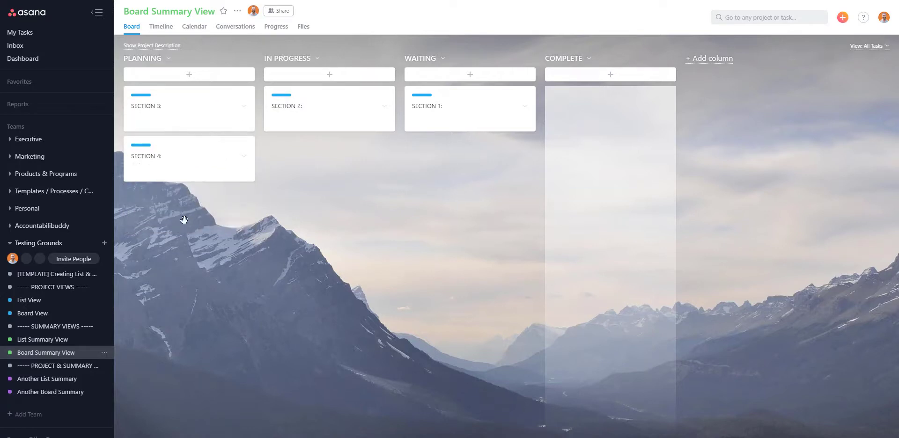
pyautogui.click(41, 301)
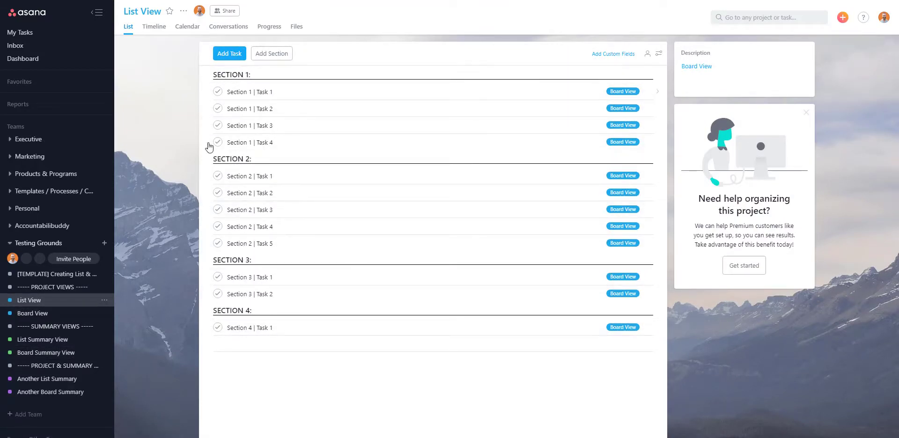
# Step: Mark Section 1 Tasks 1, 2 and 3 complete and dismiss their completion notices
pyautogui.click(218, 91)
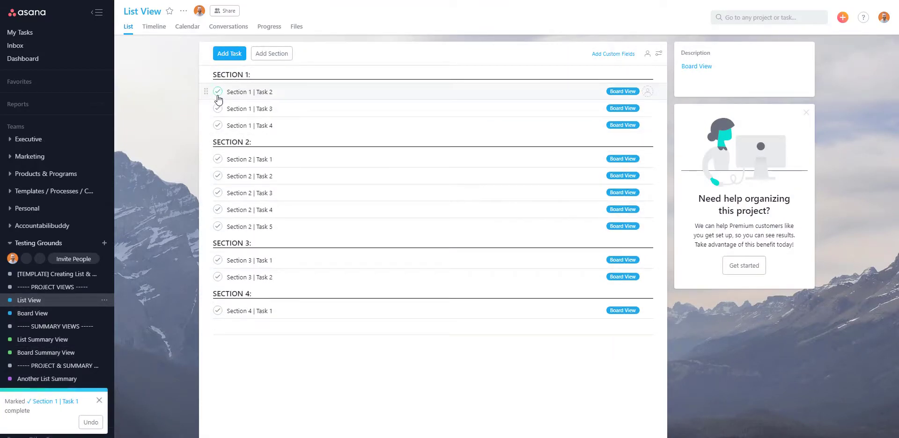
pyautogui.click(218, 93)
pyautogui.click(217, 91)
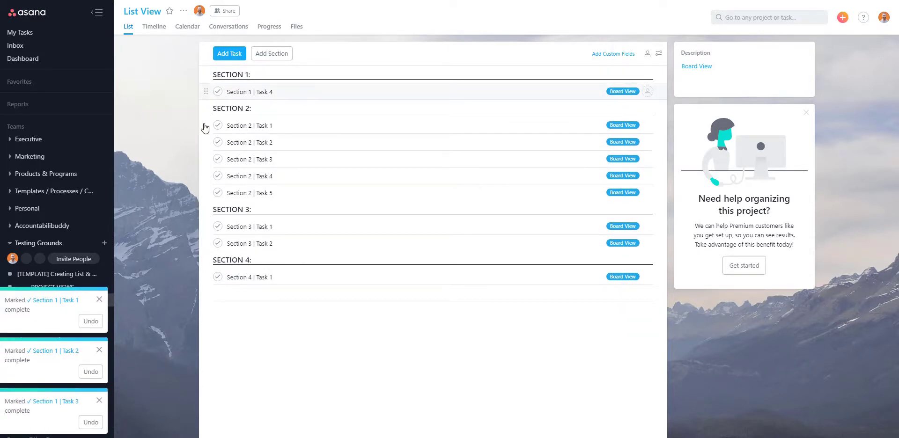
pyautogui.click(100, 300)
pyautogui.click(99, 350)
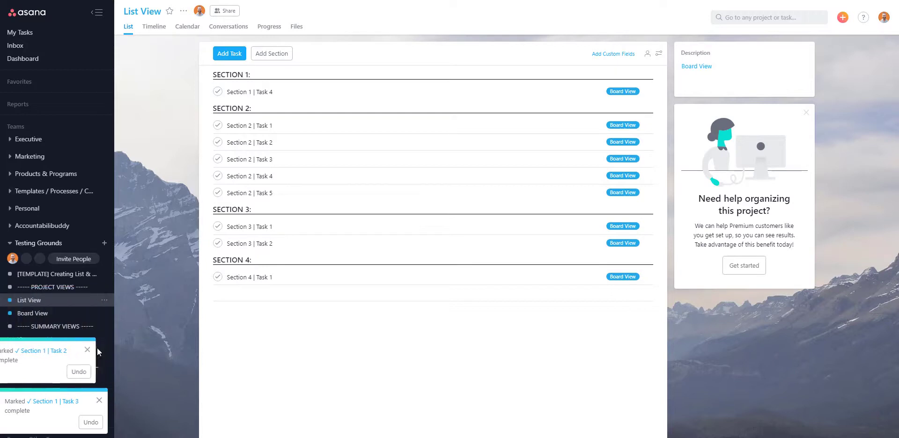
pyautogui.click(99, 402)
# Step: Open Board Summary View, showing SECTION 3–4 in PLANNING, SECTION 2 IN PROGRESS, SECTION 1 WAITING
pyautogui.click(41, 354)
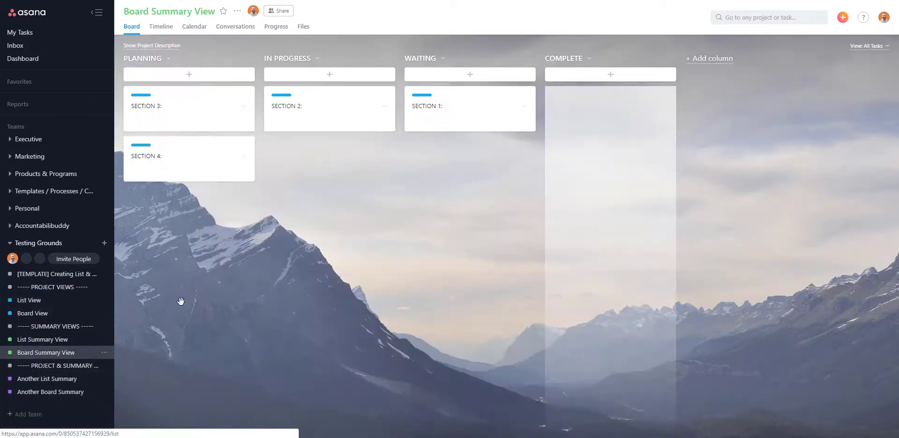